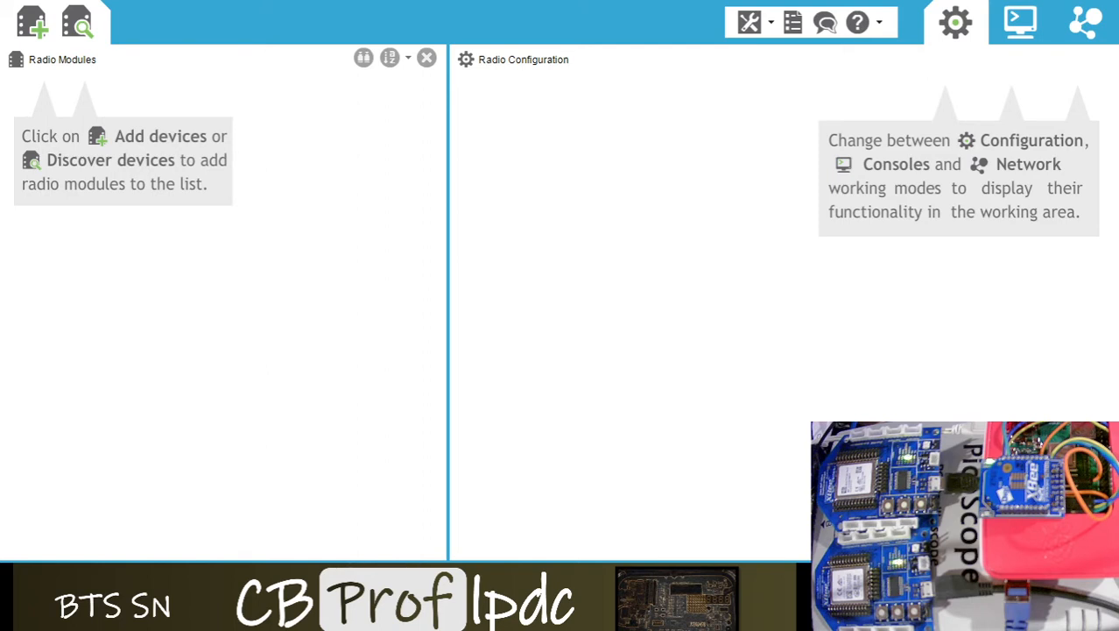
- Add the radio module connected on port COM6 and load its configuration
click(35, 30)
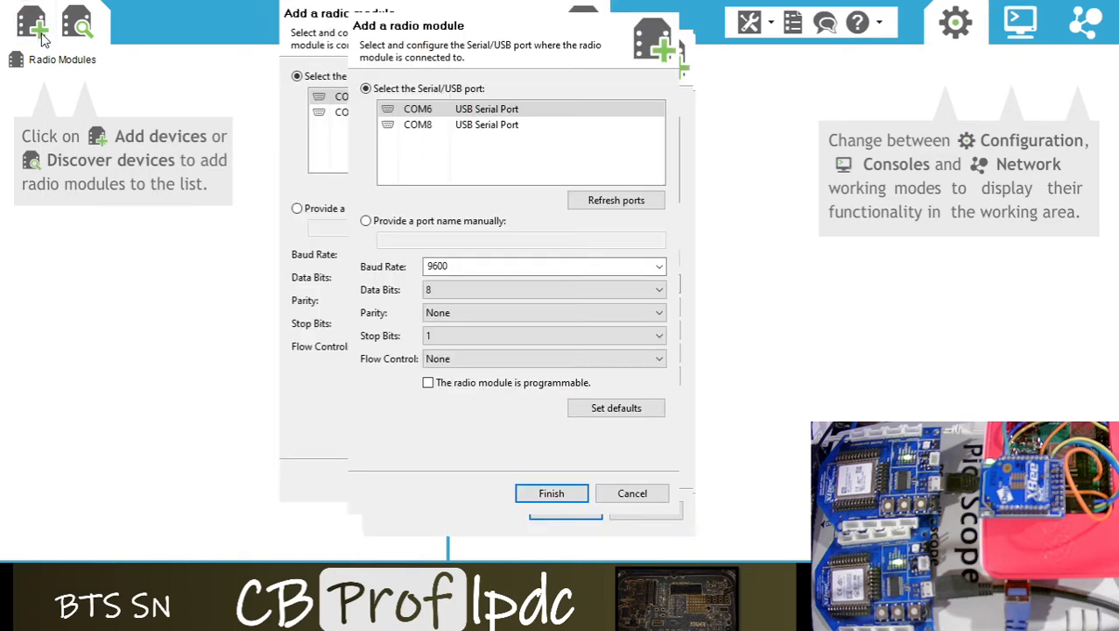
click(471, 110)
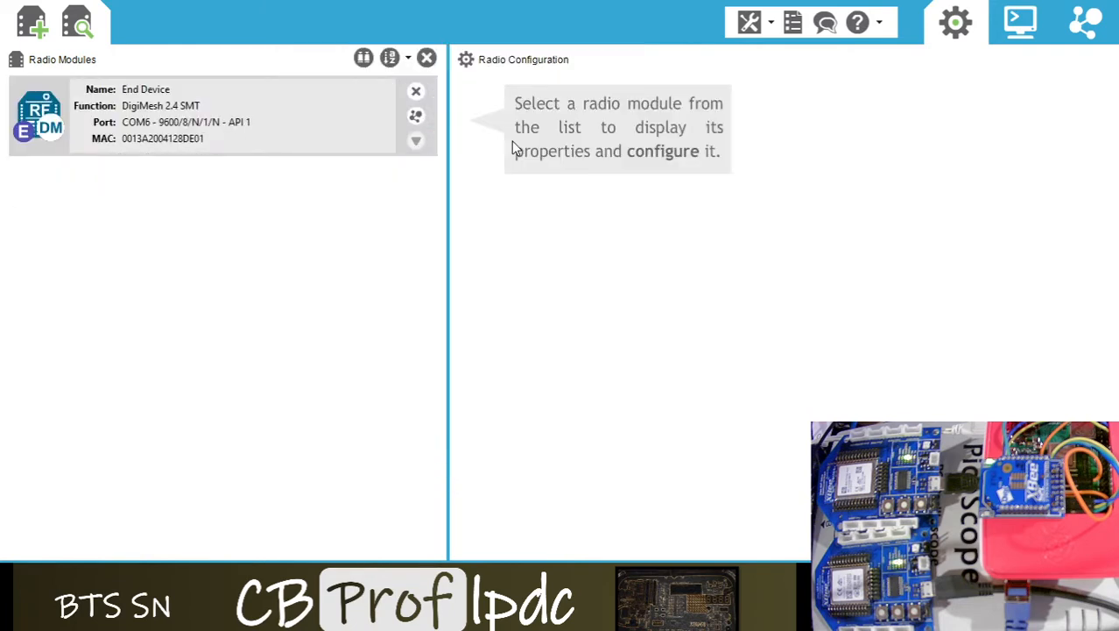
click(112, 123)
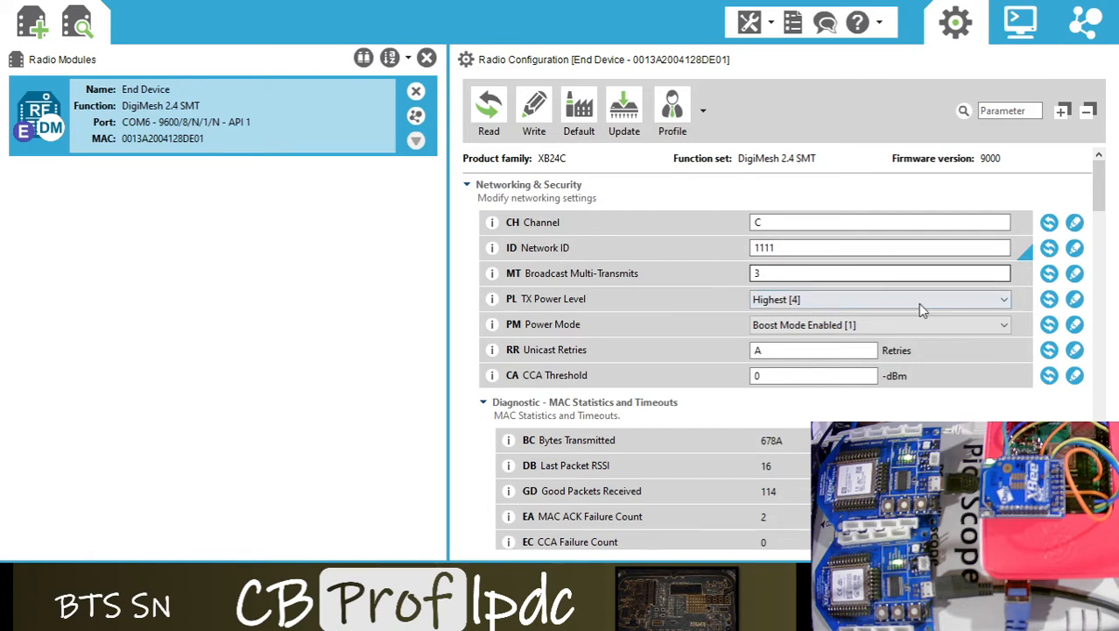
- Set the end device's NI Node Identifier to END DEVICE XBEE and write that parameter to the module
drag(1101, 199, 1108, 258)
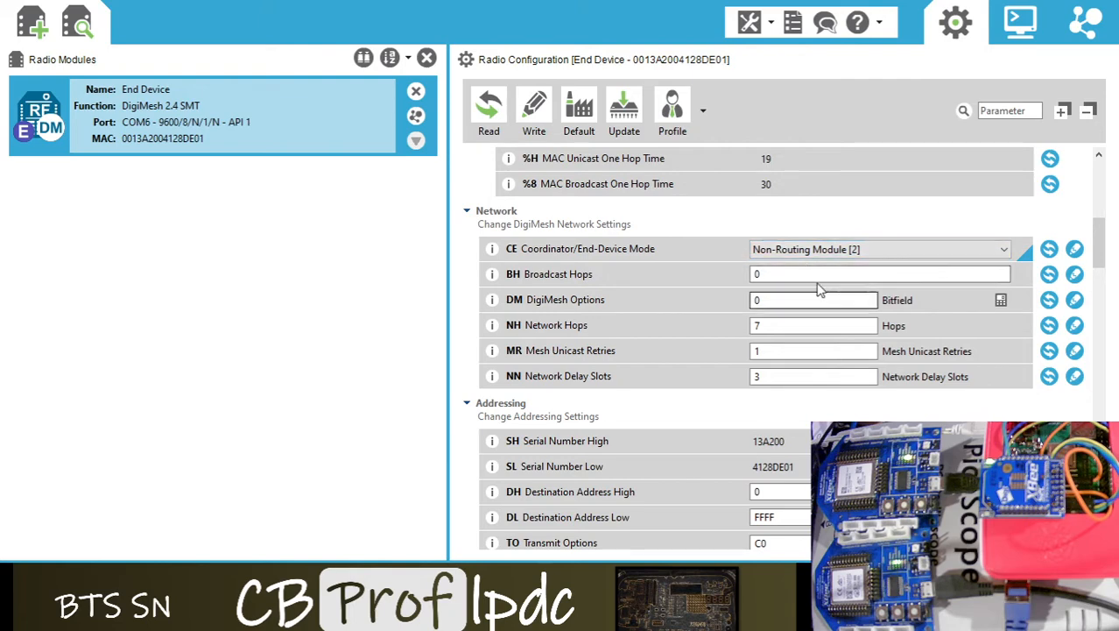
scroll(1104, 263, down, 4)
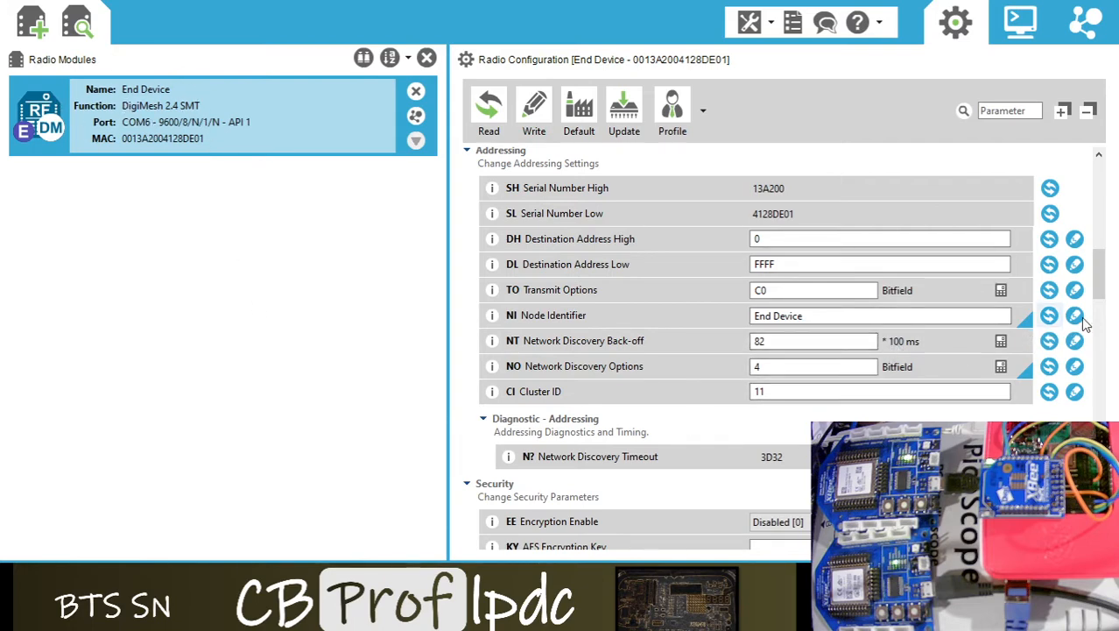
click(859, 312)
drag(858, 311, 713, 325)
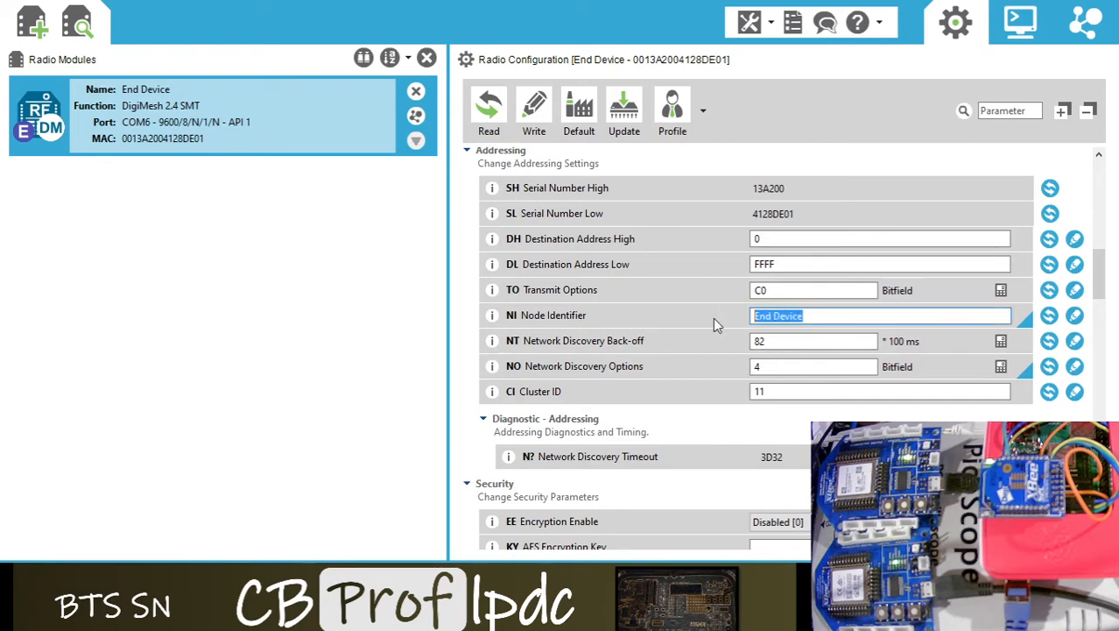
text(E)
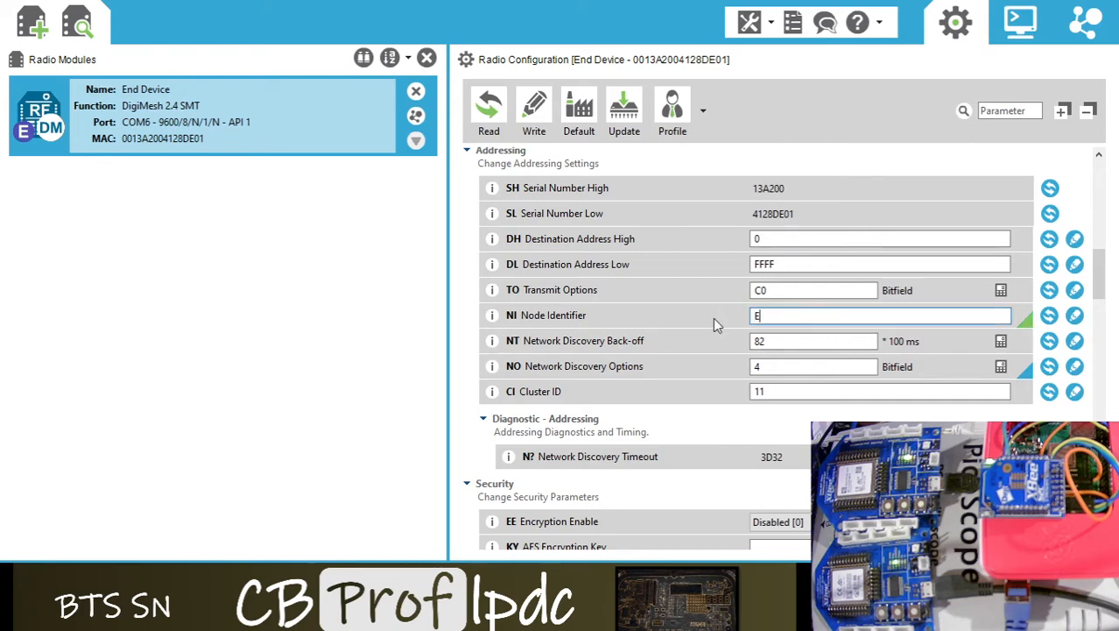
text(ND DEVICE XBEE)
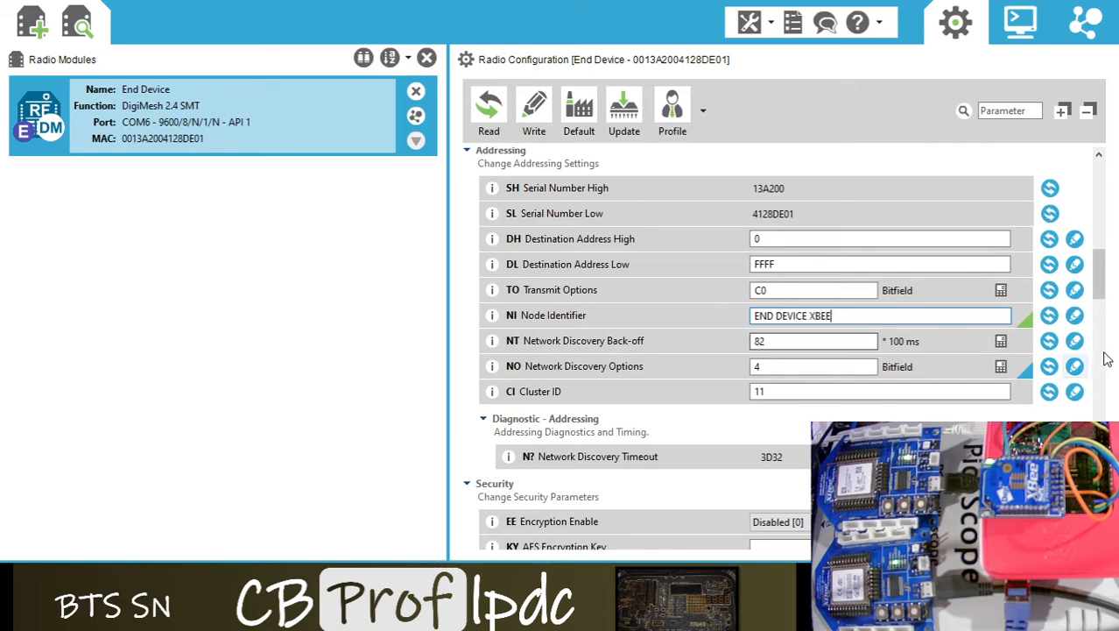
click(1076, 316)
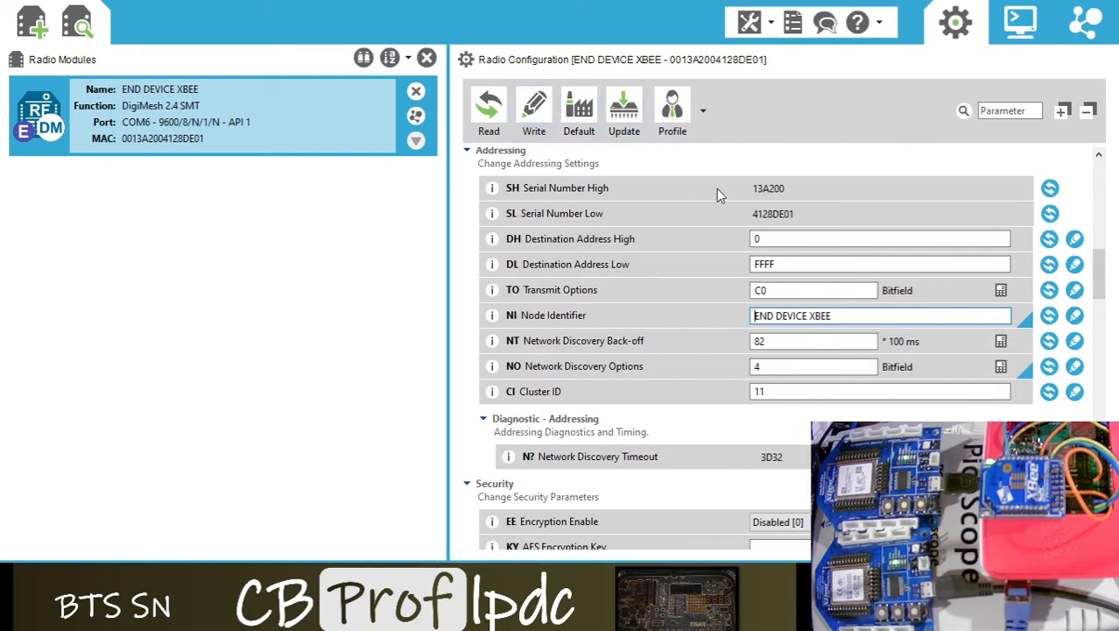
- Open the serial console connection of the END DEVICE XBEE module
click(1021, 23)
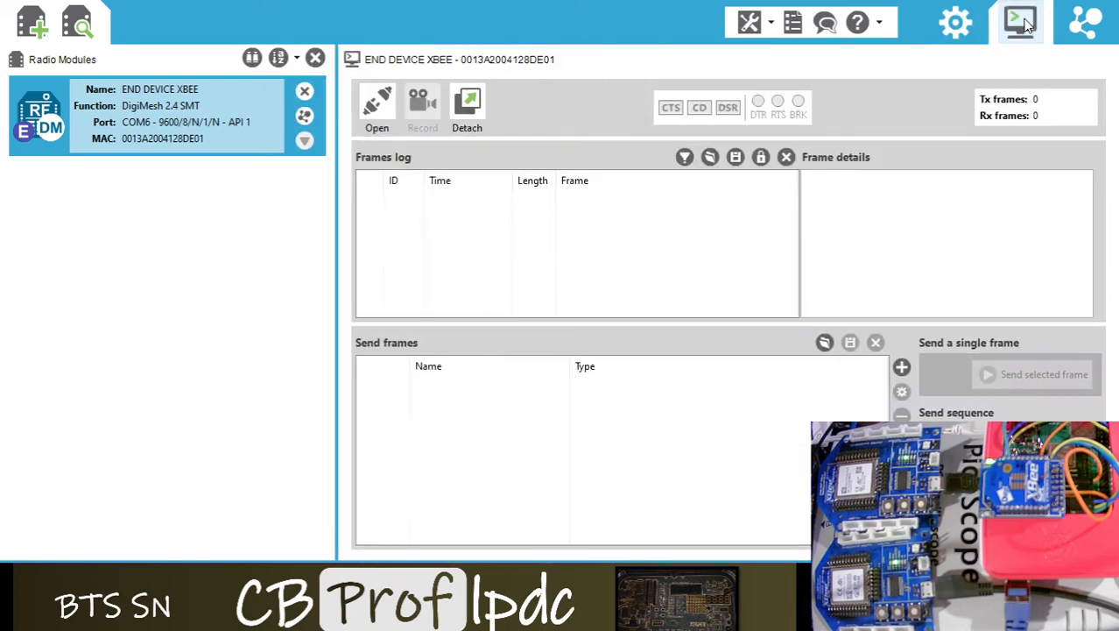
click(378, 104)
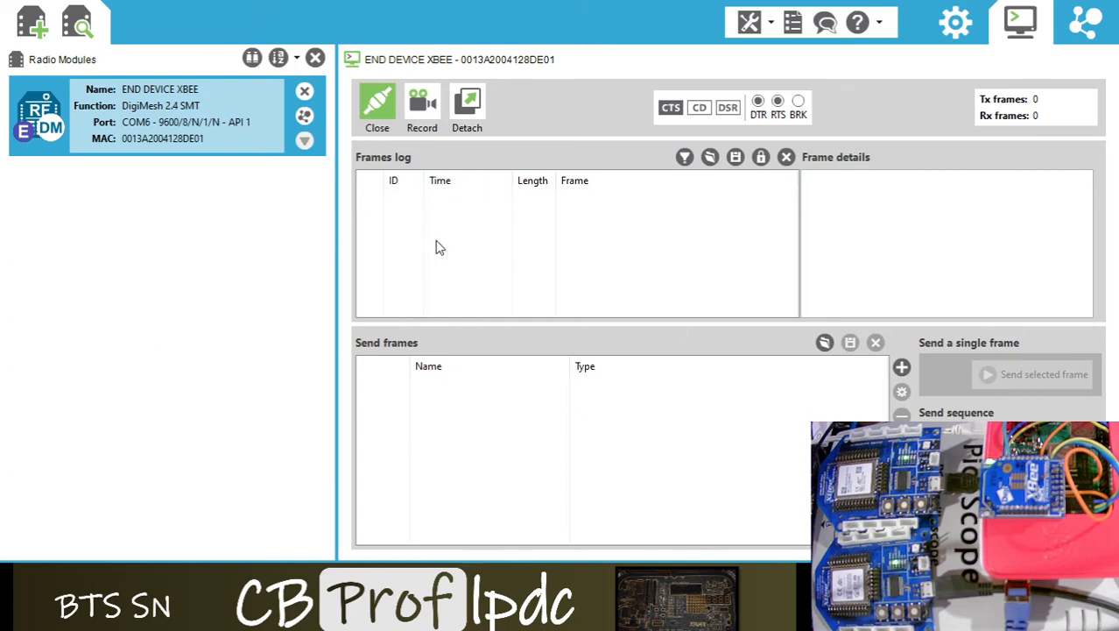
- Add the second radio module connected on port COM8 and load its configuration
click(31, 24)
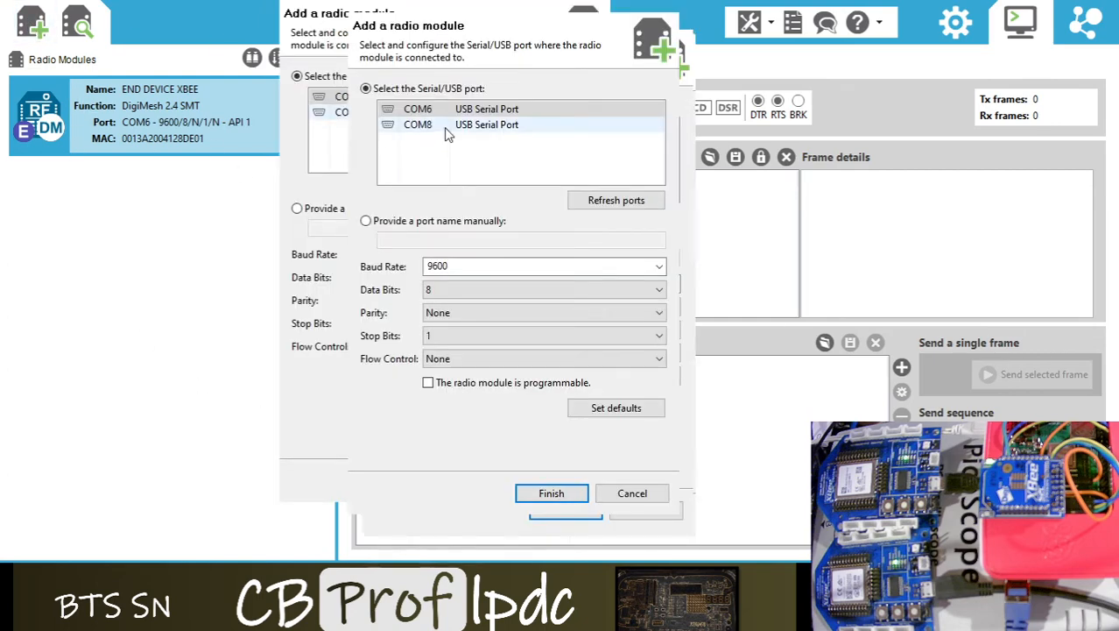
click(447, 129)
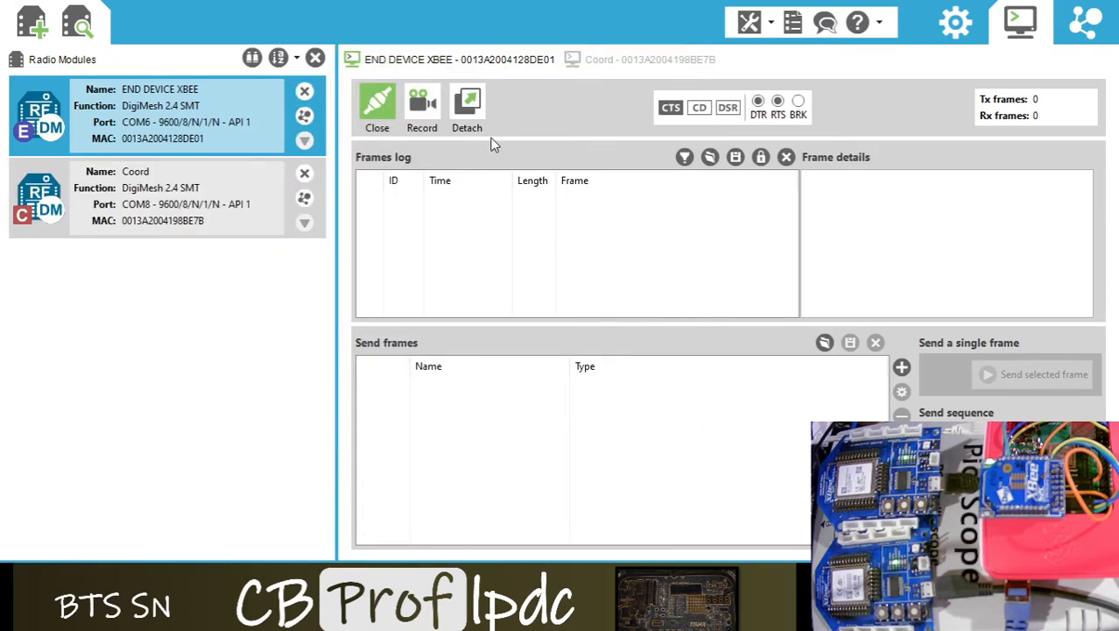
click(147, 205)
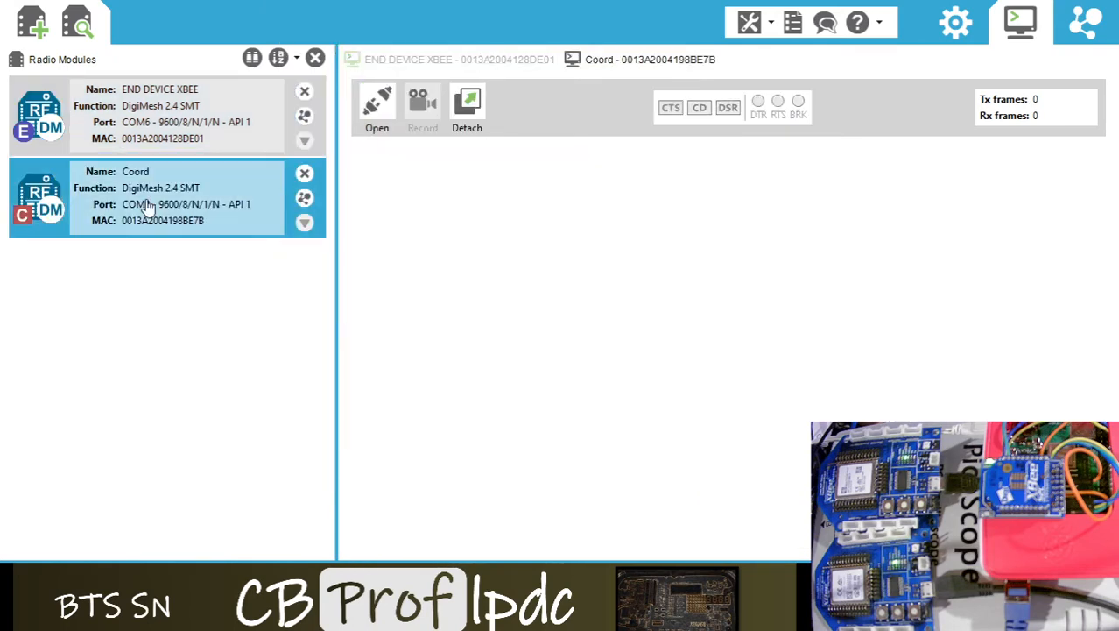
click(958, 24)
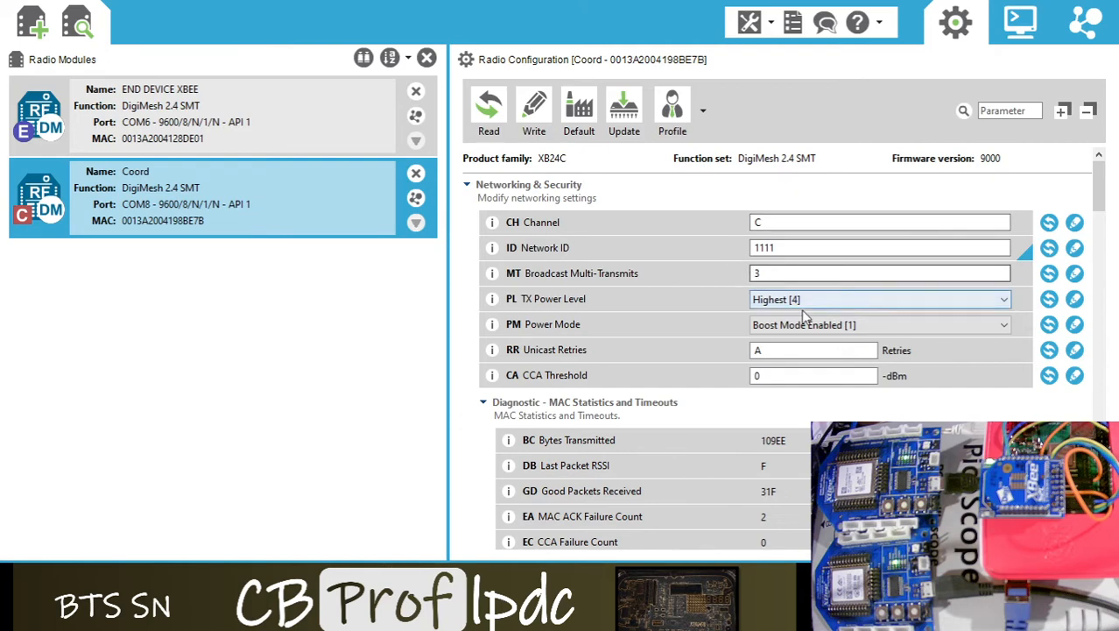
- Set the coordinator's NI Node Identifier to COORD XBEE and write that parameter to the module
scroll(825, 357, down, 2)
drag(1093, 217, 1094, 267)
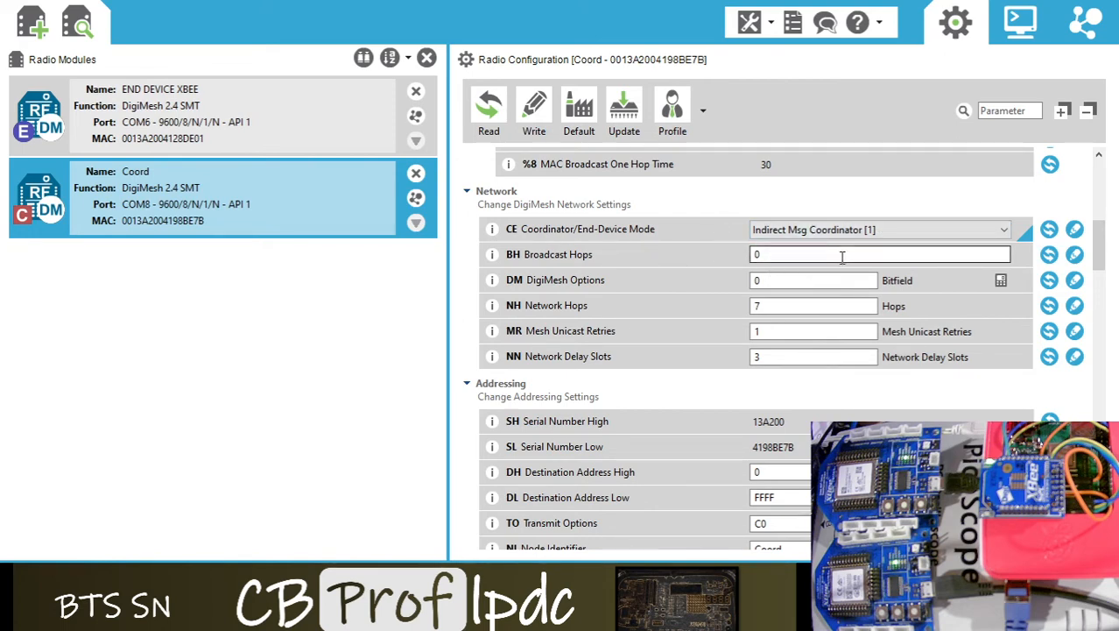
drag(1101, 251, 1101, 277)
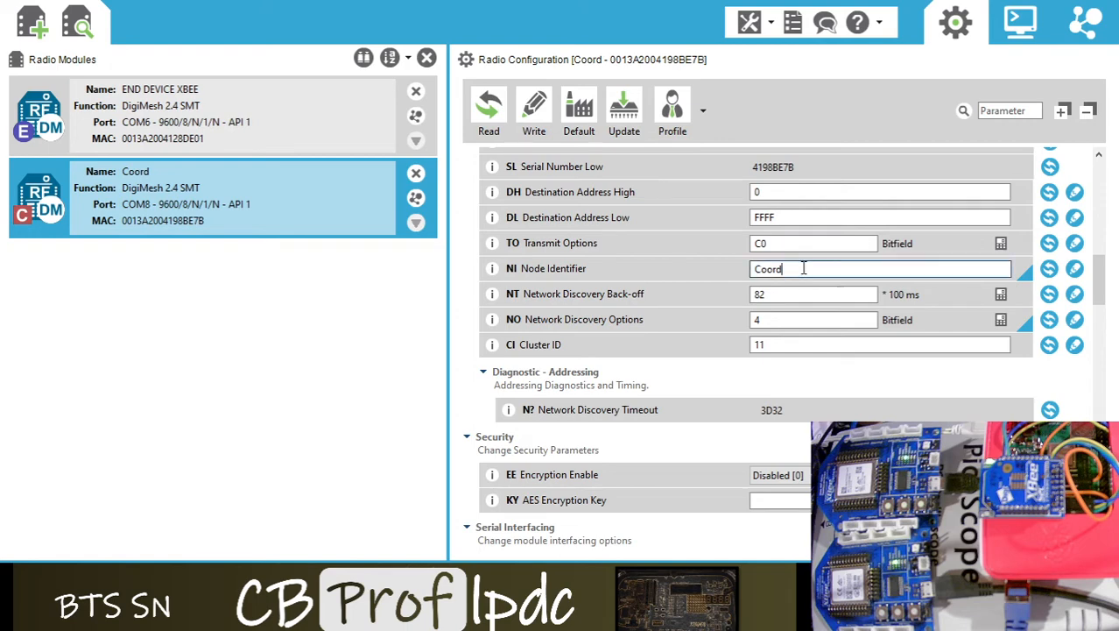
double_click(771, 269)
text(COOR)
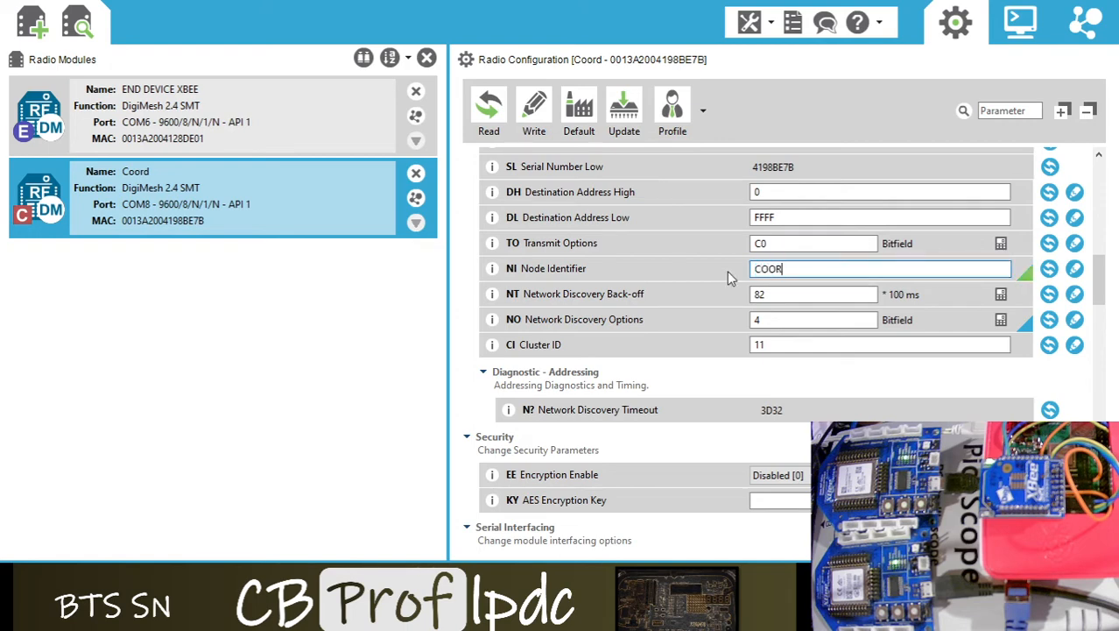
text(D XBEE)
click(1075, 269)
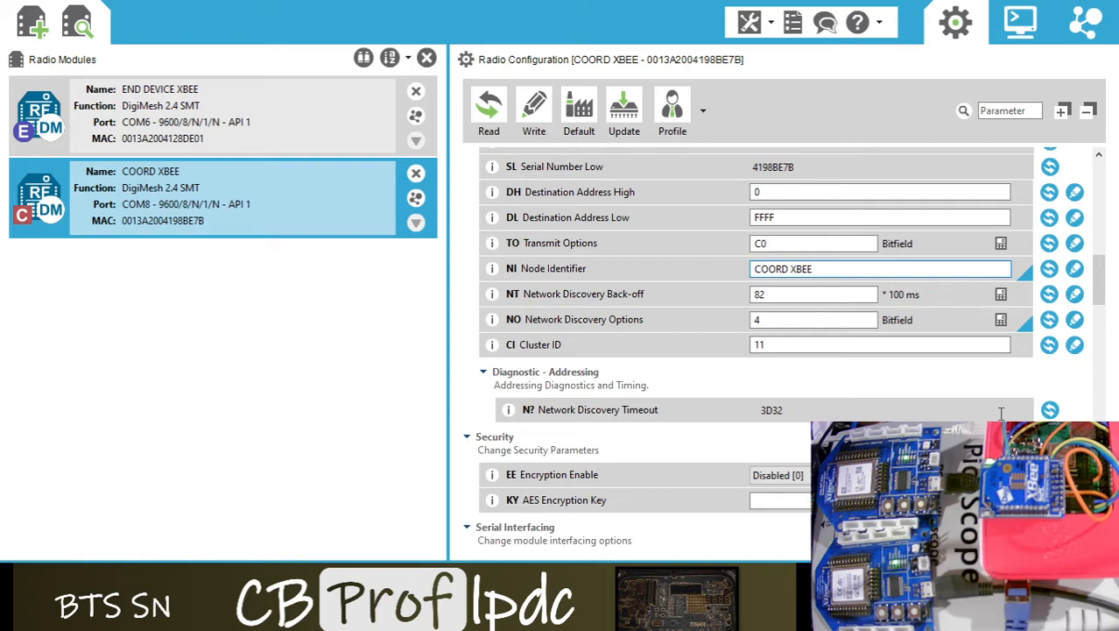
- Open the COORD XBEE module's serial console connection and scan the radio network from that module
click(1016, 25)
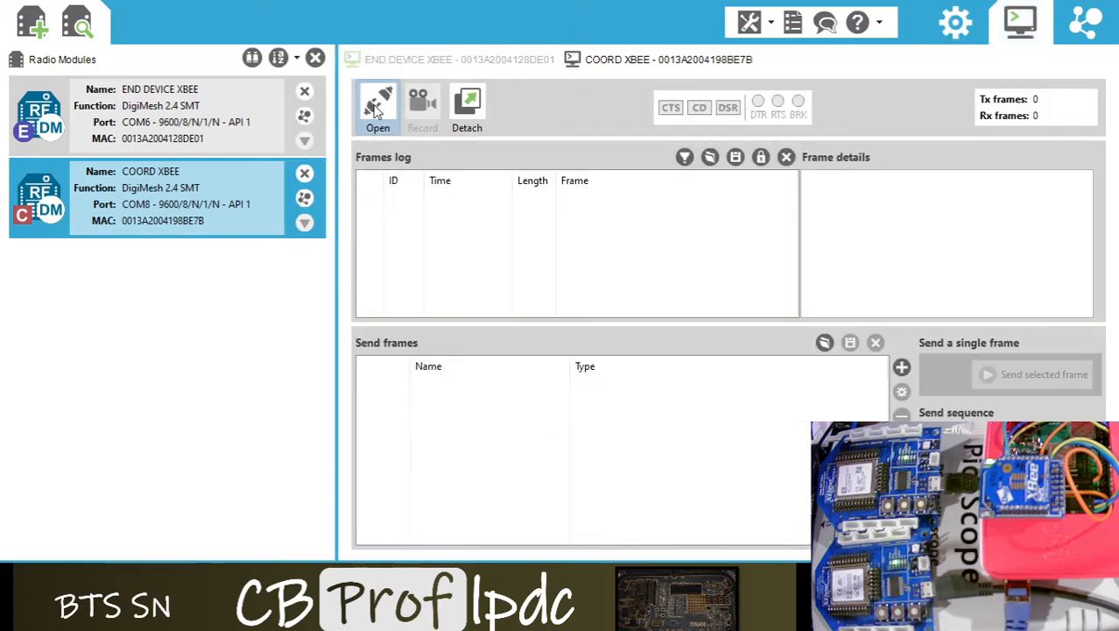
click(382, 131)
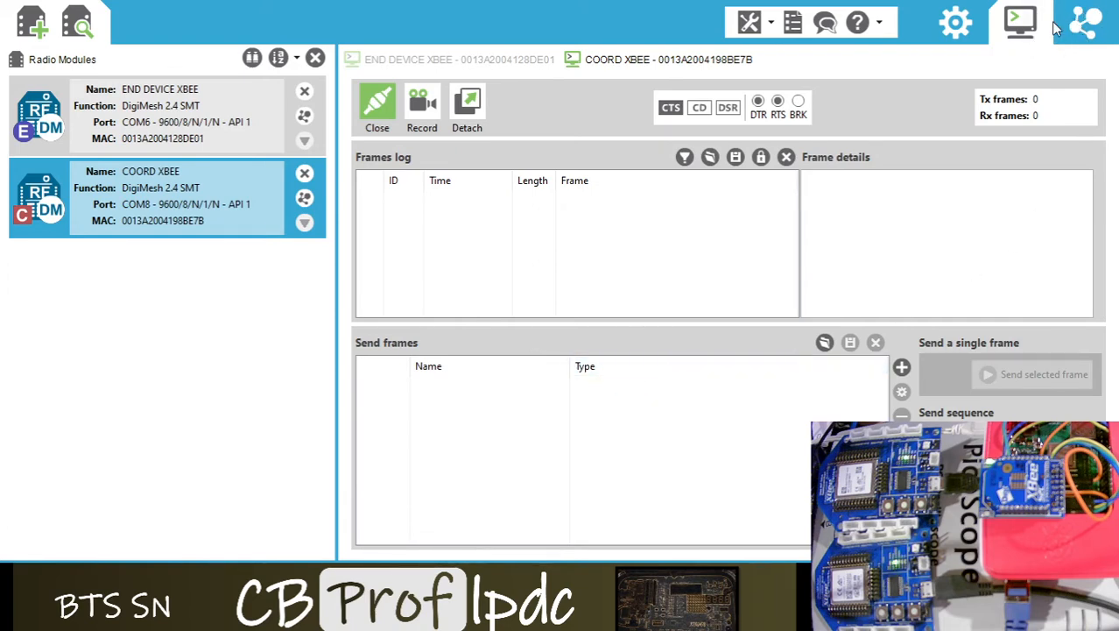
click(1085, 26)
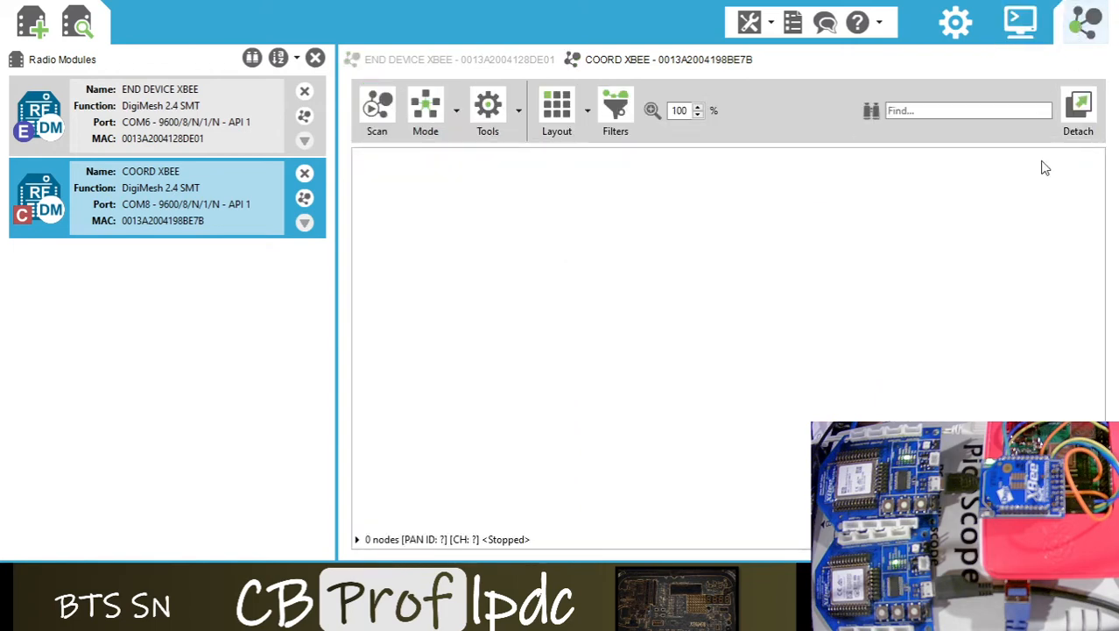
click(368, 98)
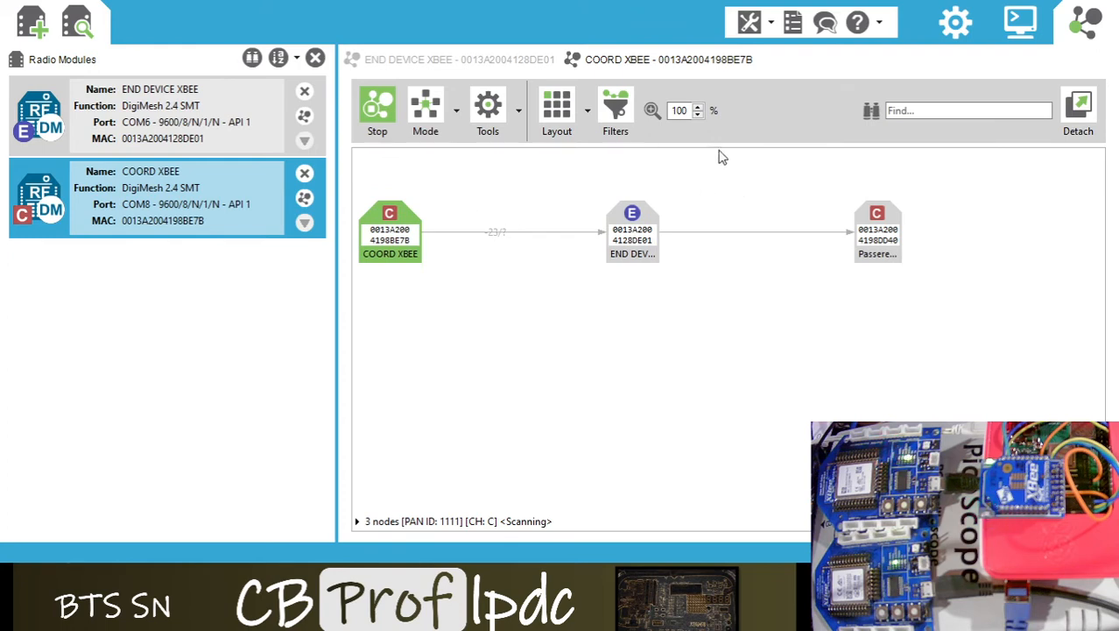
- Start a new frame in the END DEVICE XBEE console with the Frames Generator, using frame type 0x10 - Transmit Request
click(1017, 25)
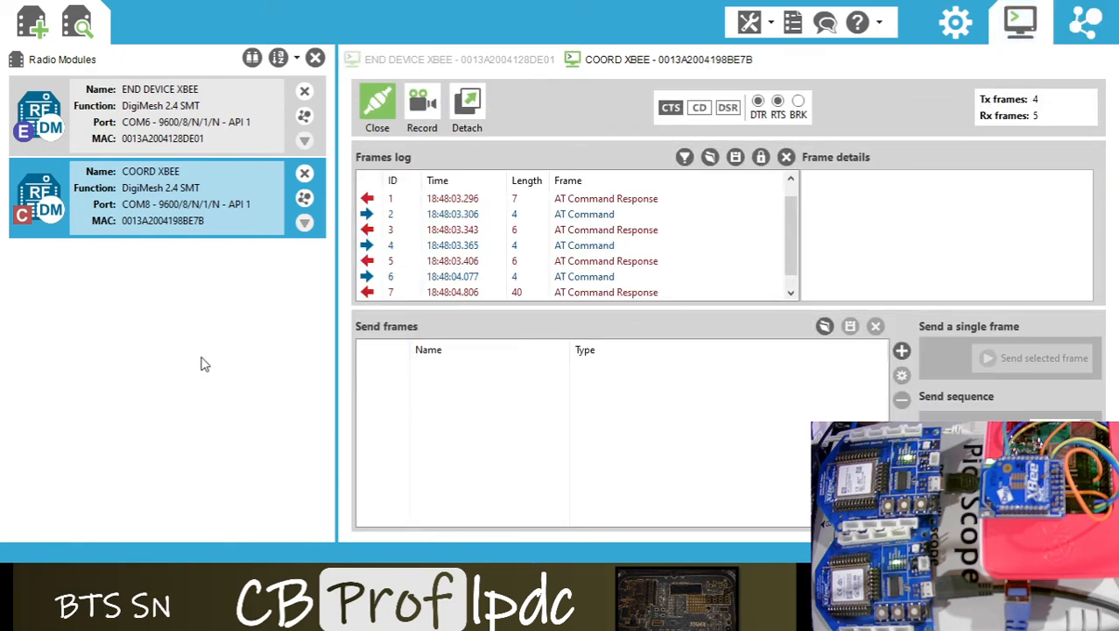
click(118, 119)
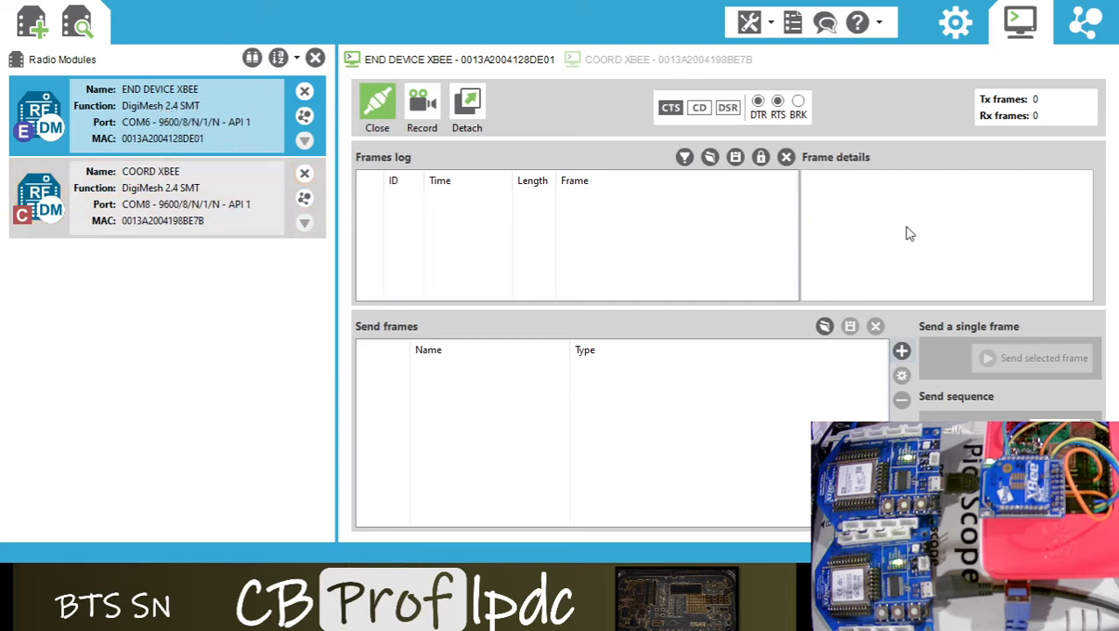
click(902, 351)
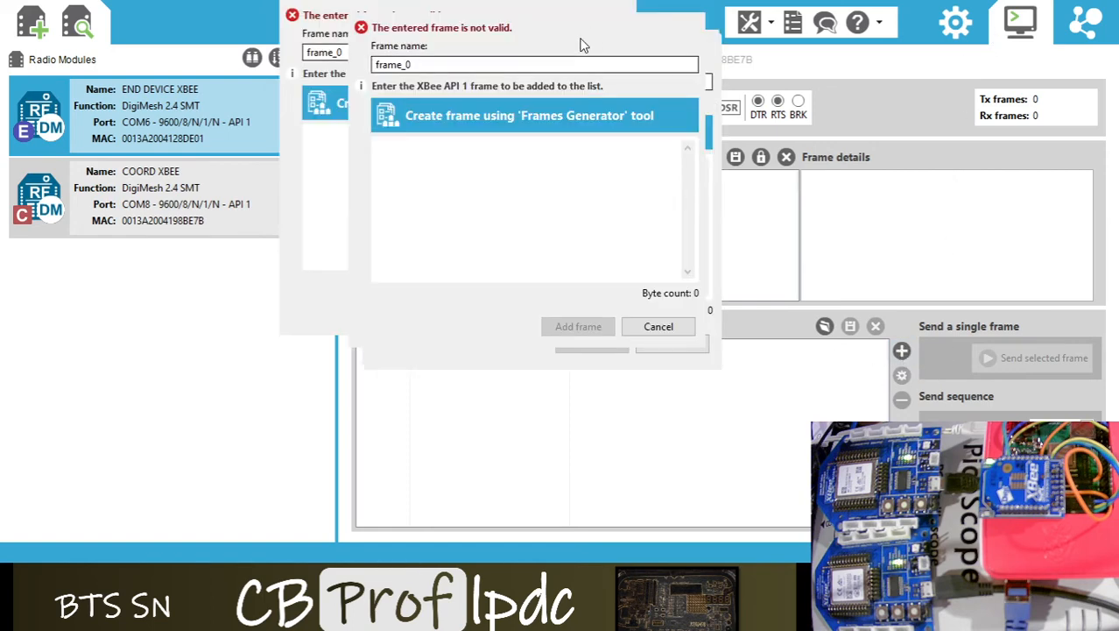
click(521, 117)
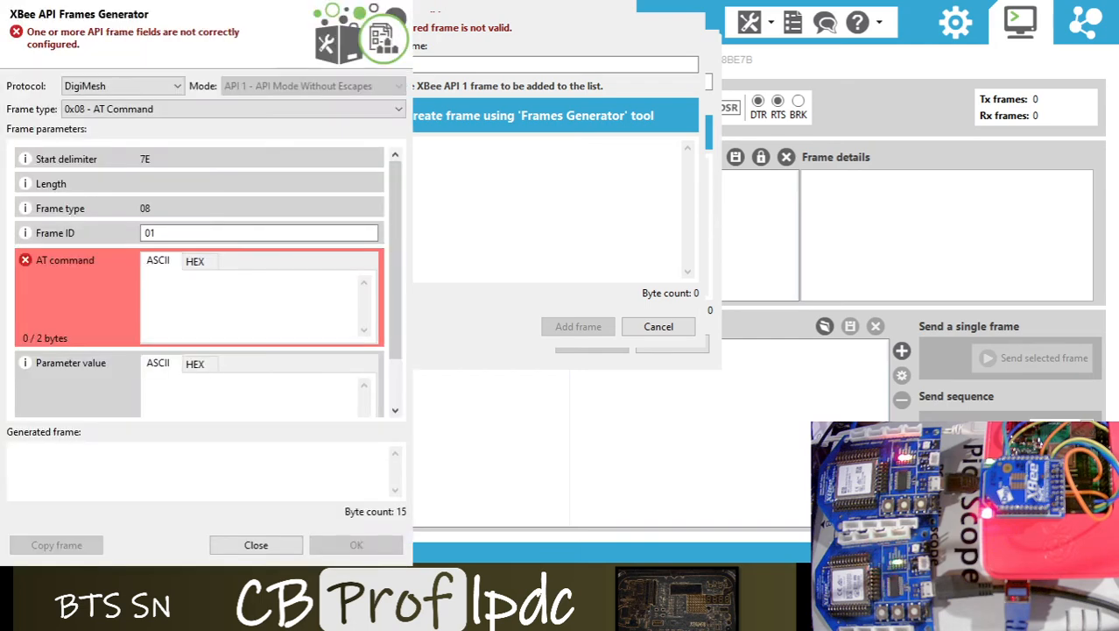
drag(210, 14, 516, 26)
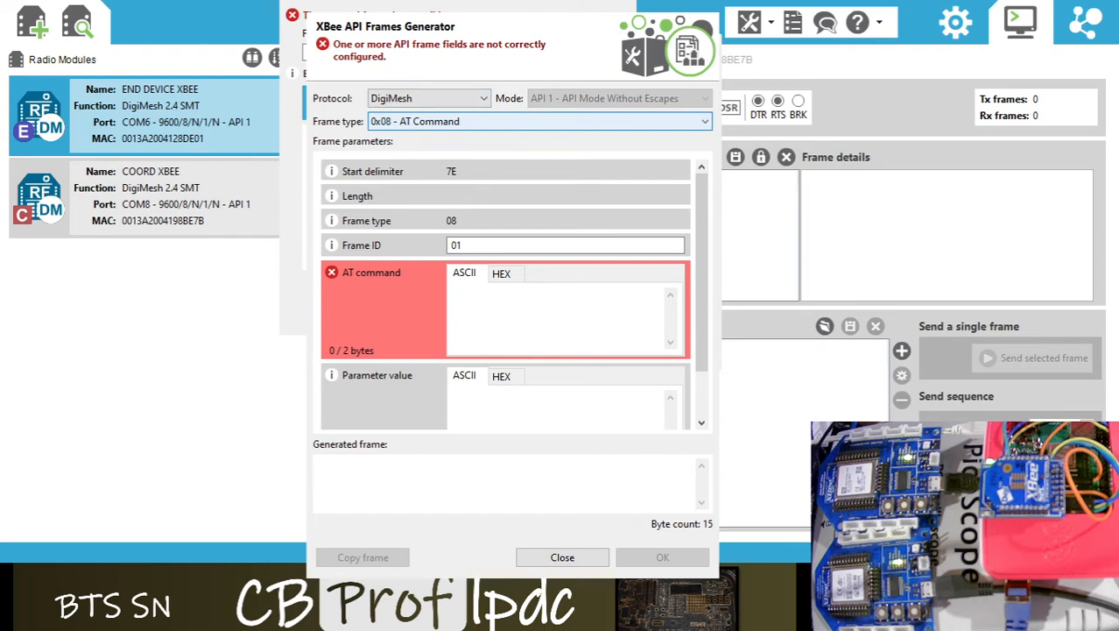
click(449, 169)
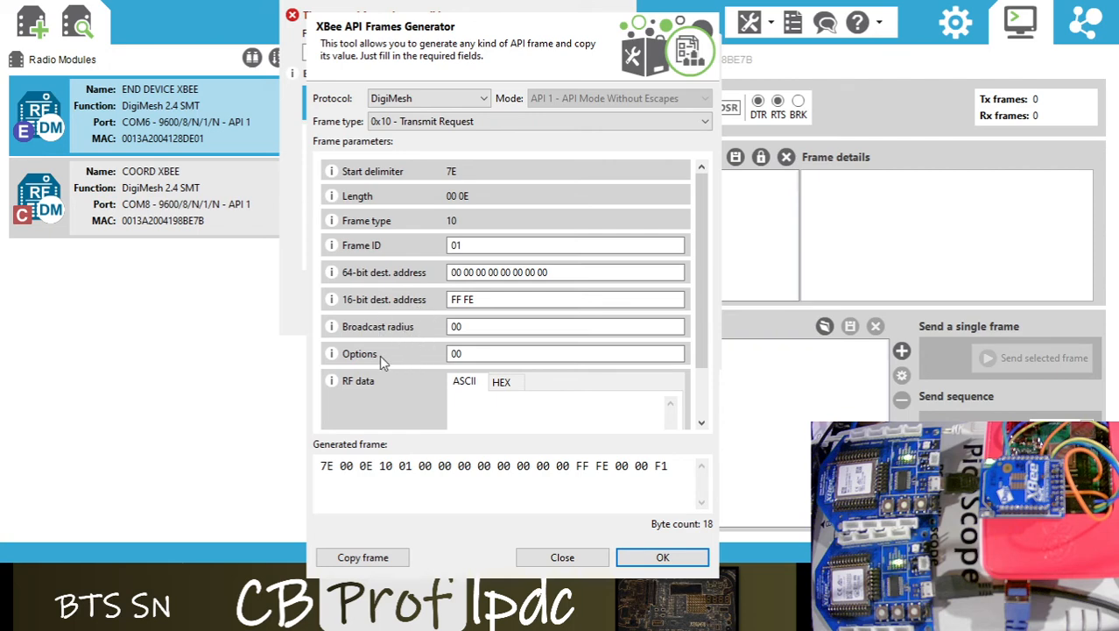
- Set the frame's 64-bit destination address to the coordinator's MAC, 00 13 A2 00 41 98 BE 7B
scroll(693, 308, down, 2)
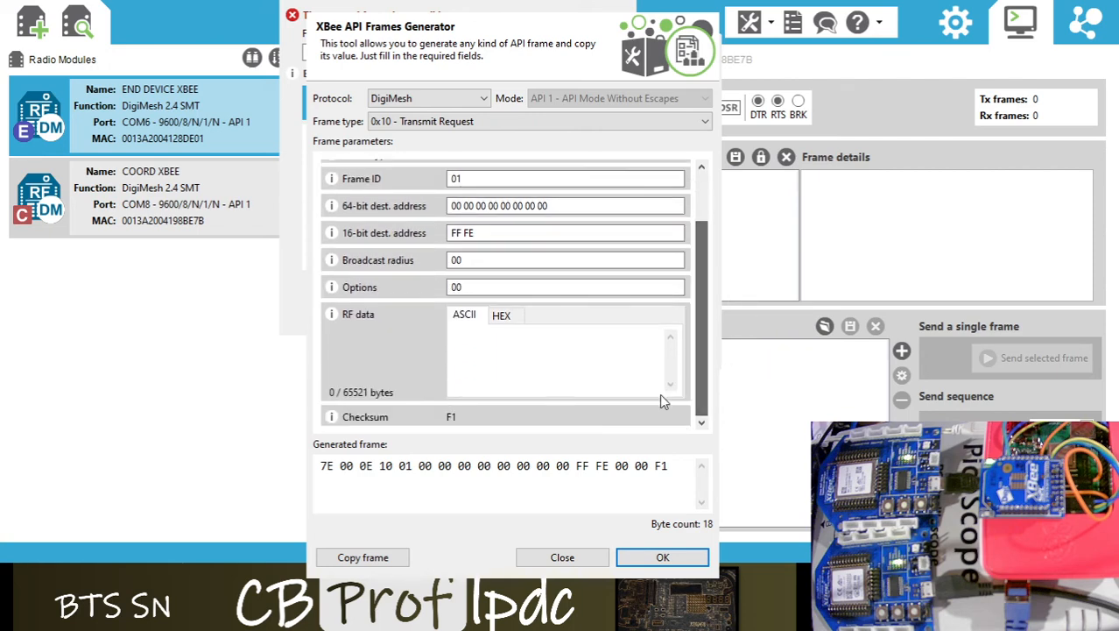
drag(709, 339, 760, 307)
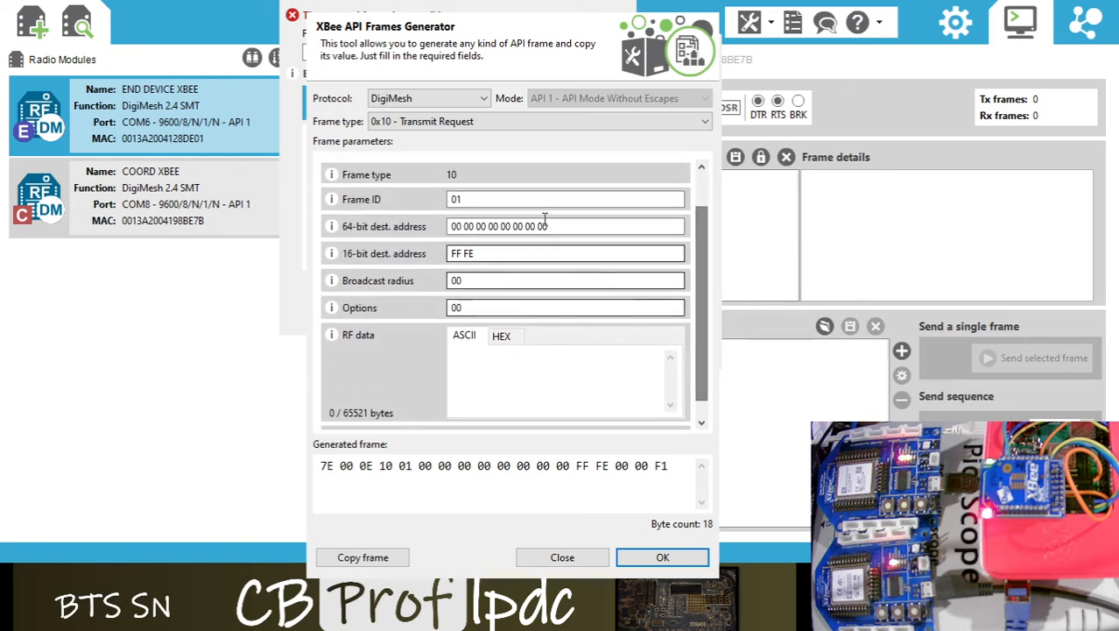
drag(579, 227, 454, 225)
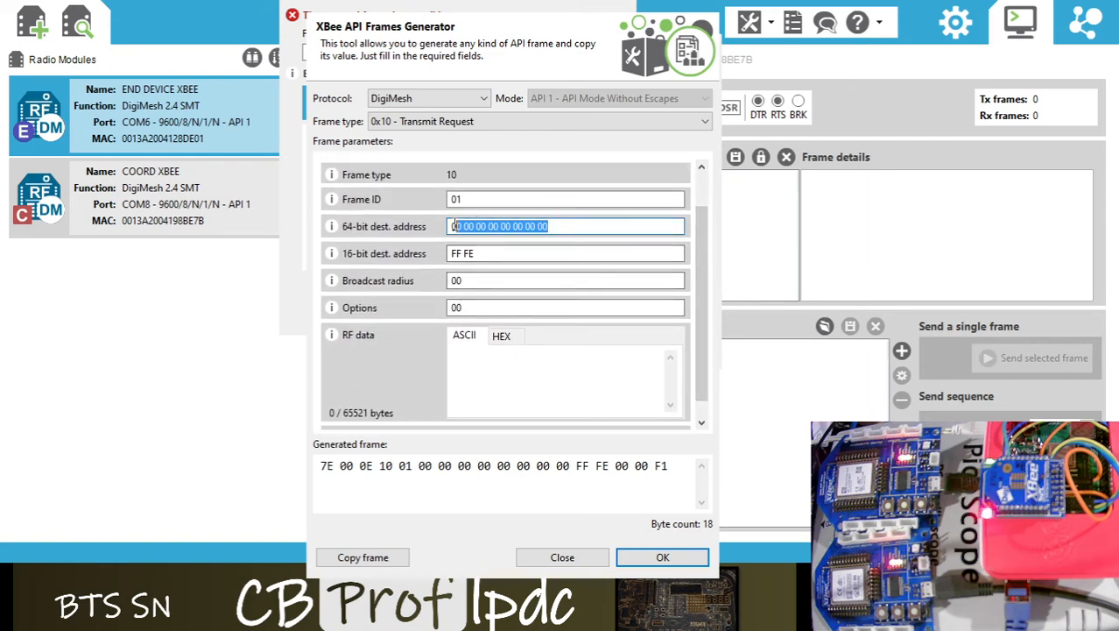
click(568, 224)
drag(568, 226, 412, 238)
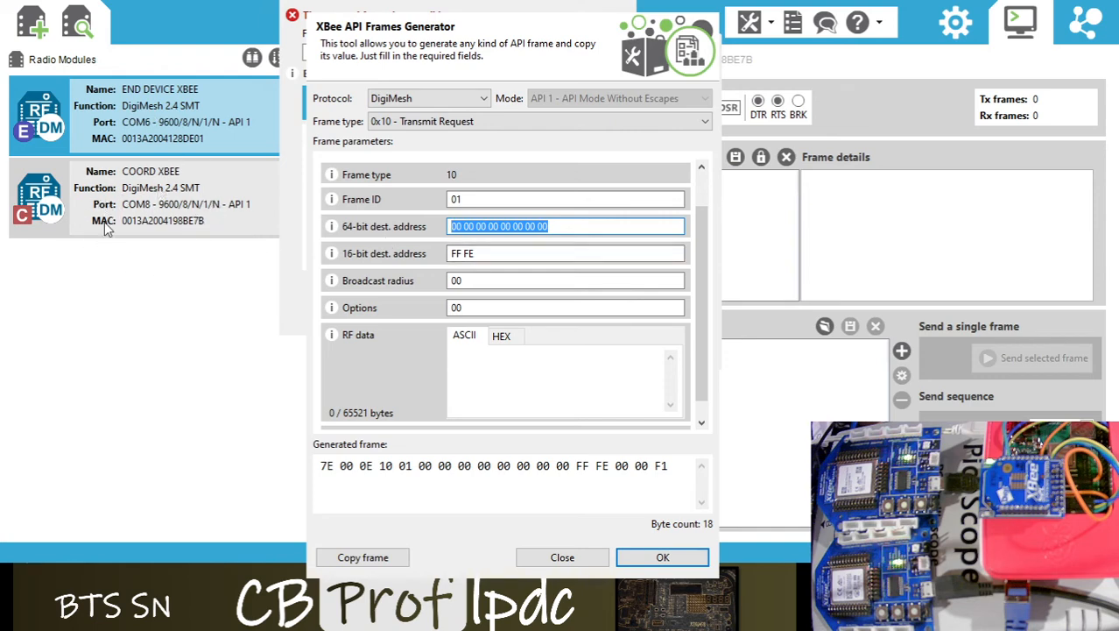
drag(559, 226, 429, 238)
text(00 )
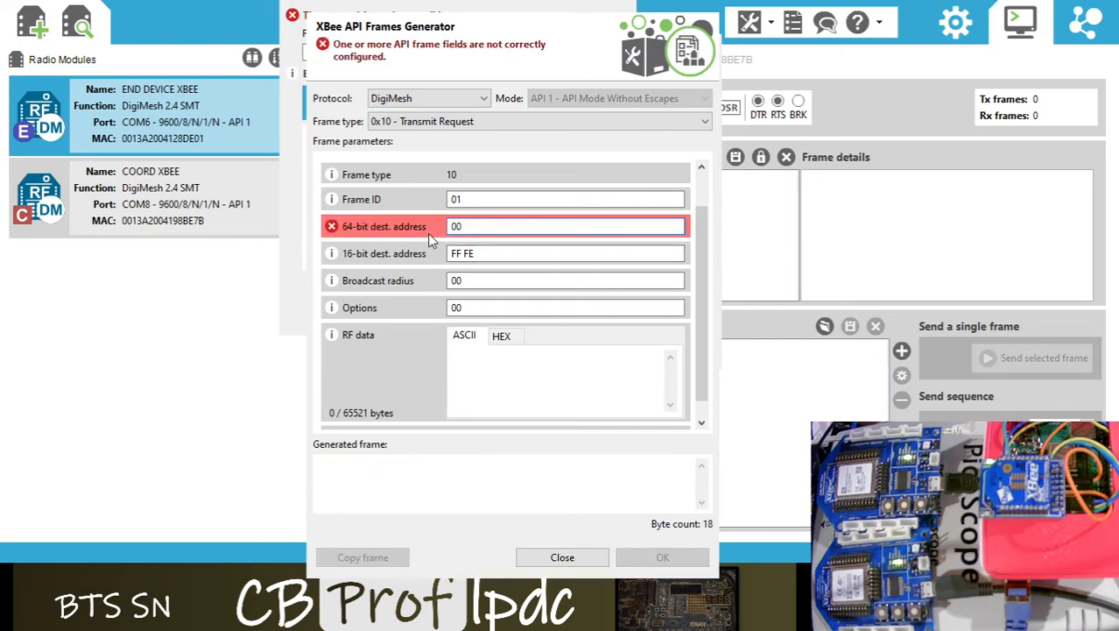
text(13 A2 00 41 98 BE 7B)
click(471, 372)
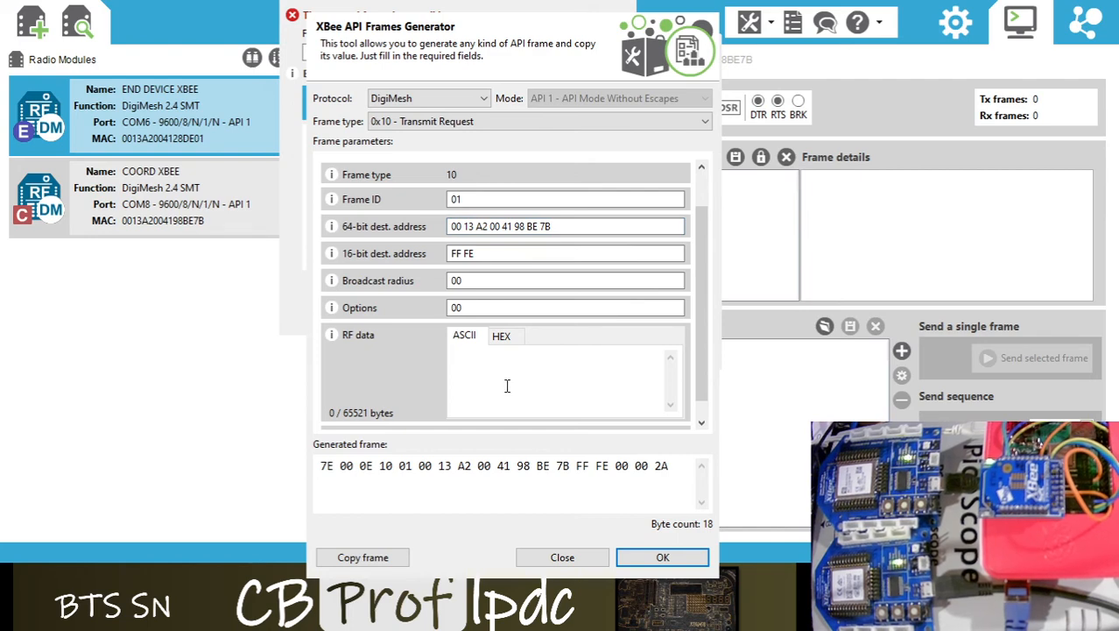
- Enter test as the frame's ASCII RF data and add the generated frame to the END DEVICE XBEE's send list
text(test)
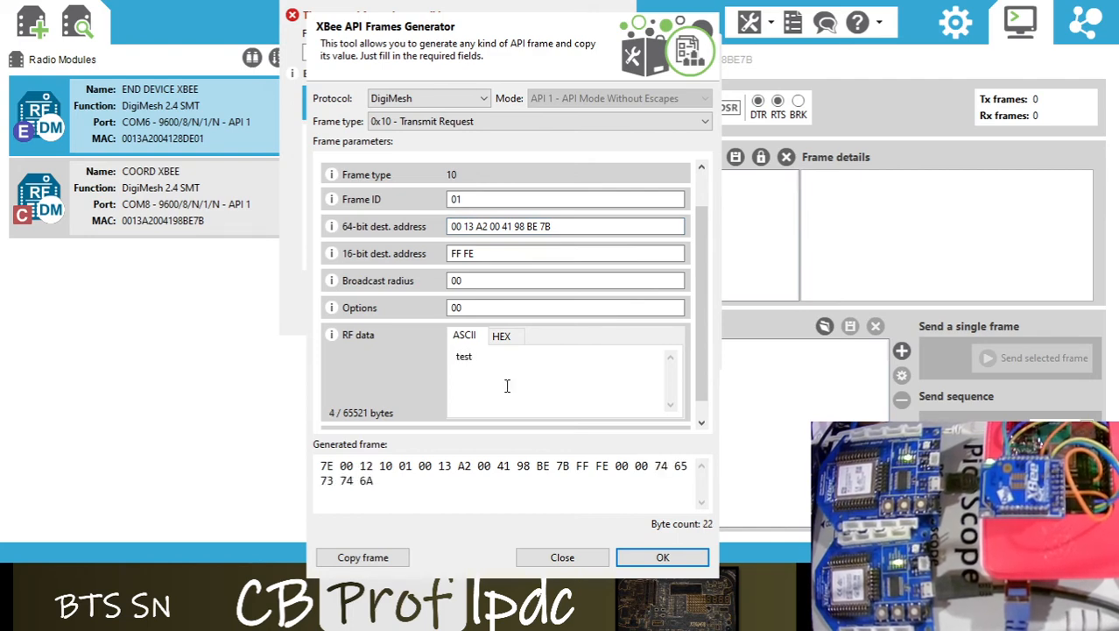
click(664, 559)
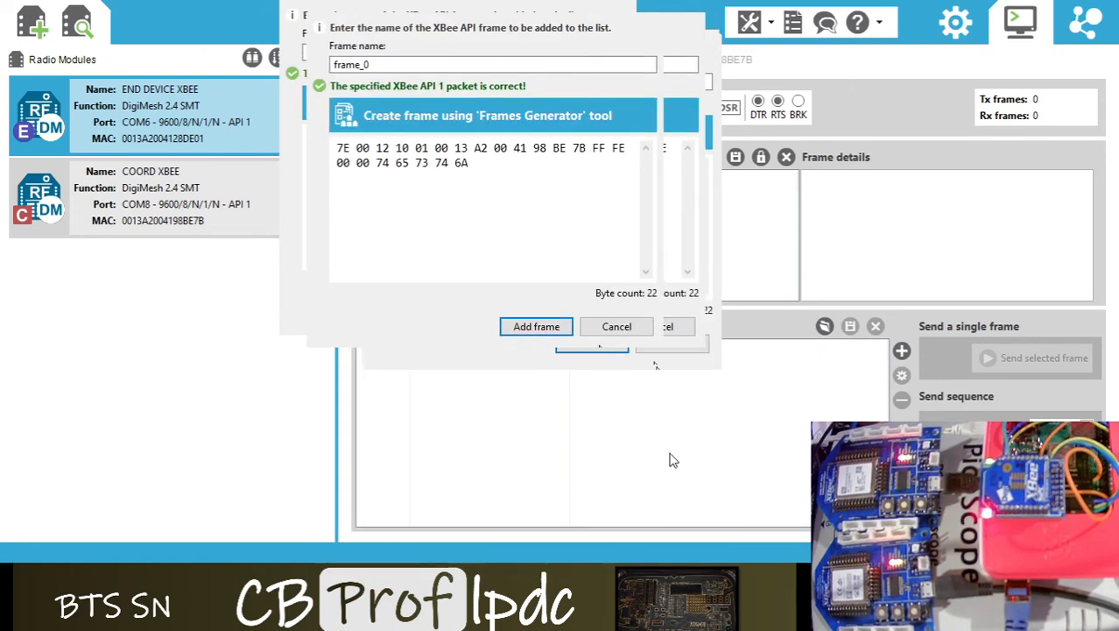
click(535, 325)
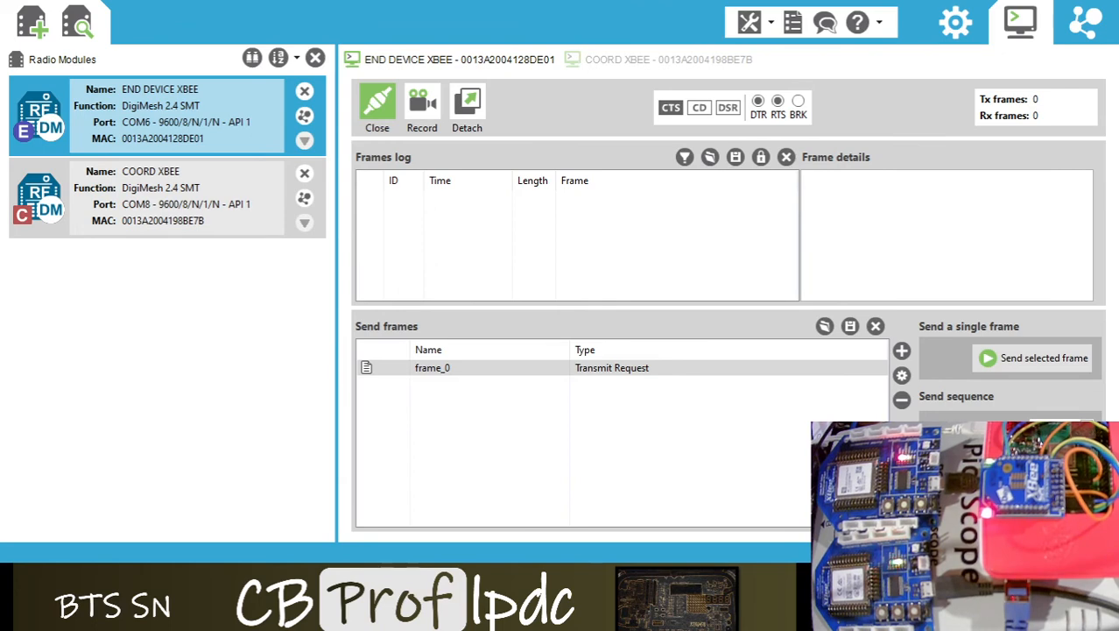
- Send the Transmit Request frame from the END DEVICE XBEE and inspect the details of the Transmit Status reply
click(613, 377)
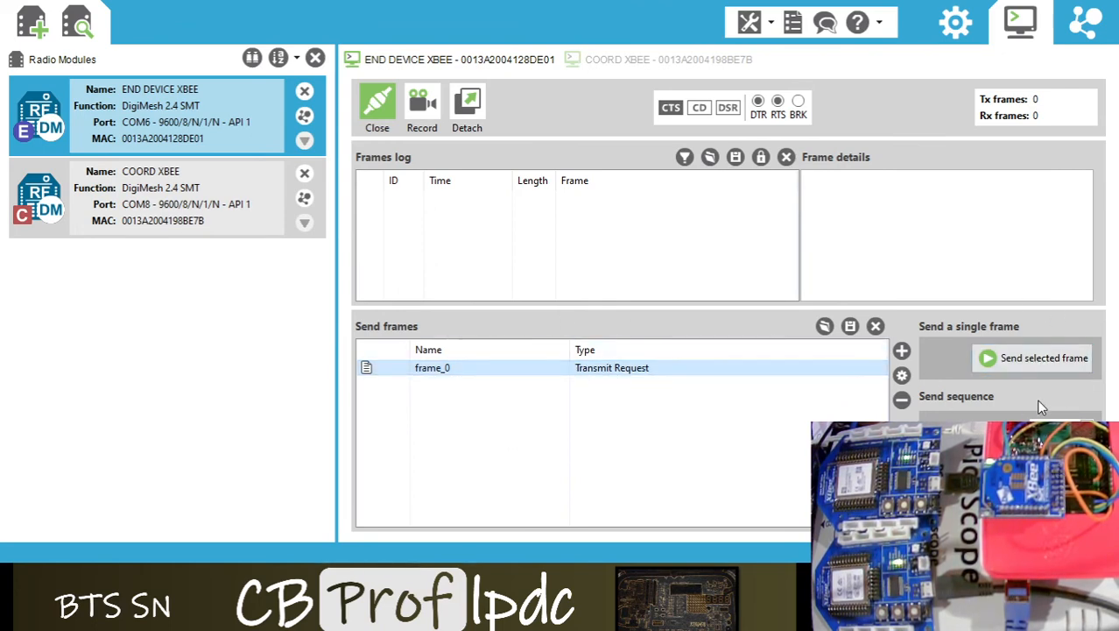
click(1019, 359)
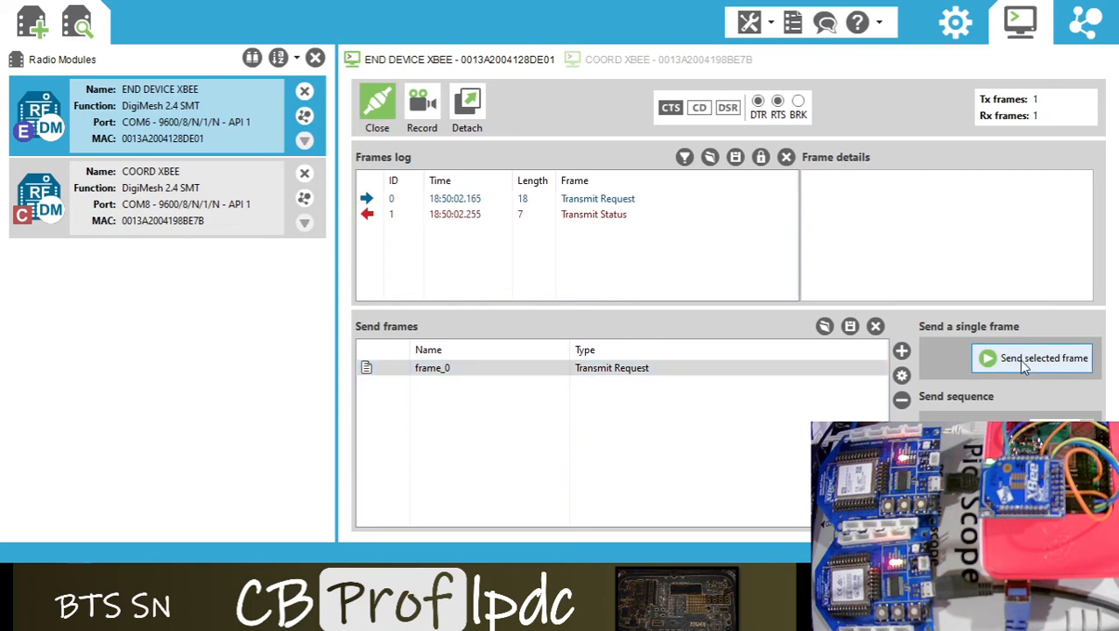
click(606, 219)
mouse_move(1086, 203)
mouse_down()
mouse_move(1084, 279)
mouse_move(1084, 191)
mouse_up()
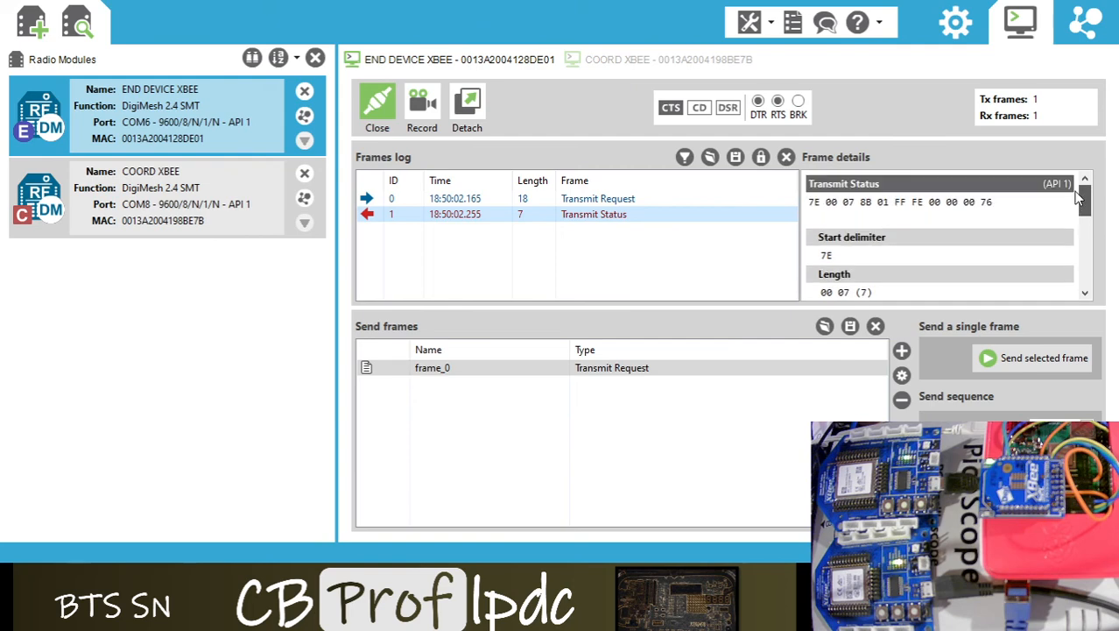
- Examine the latest Receive Packet in the COORD XBEE's frames log, including its RF data
click(120, 214)
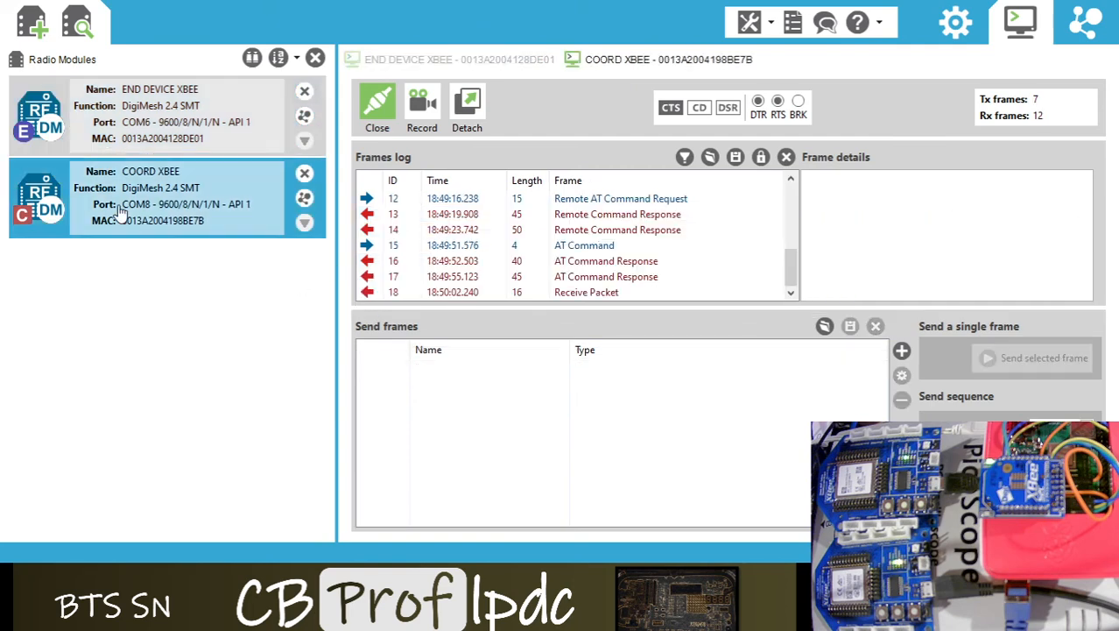
click(585, 294)
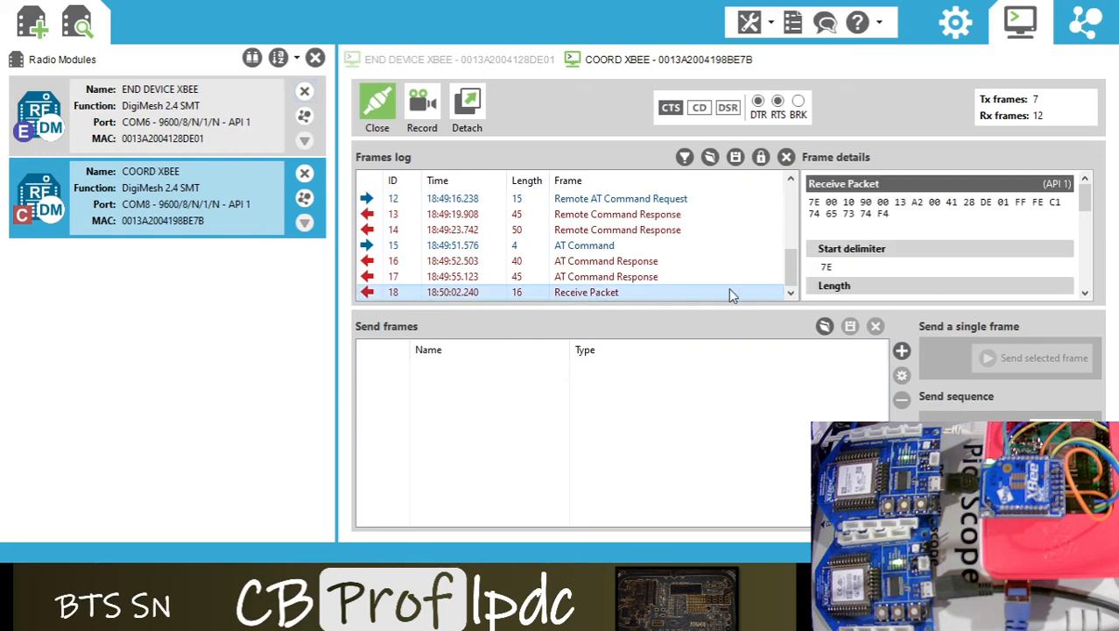
drag(1085, 215, 1084, 266)
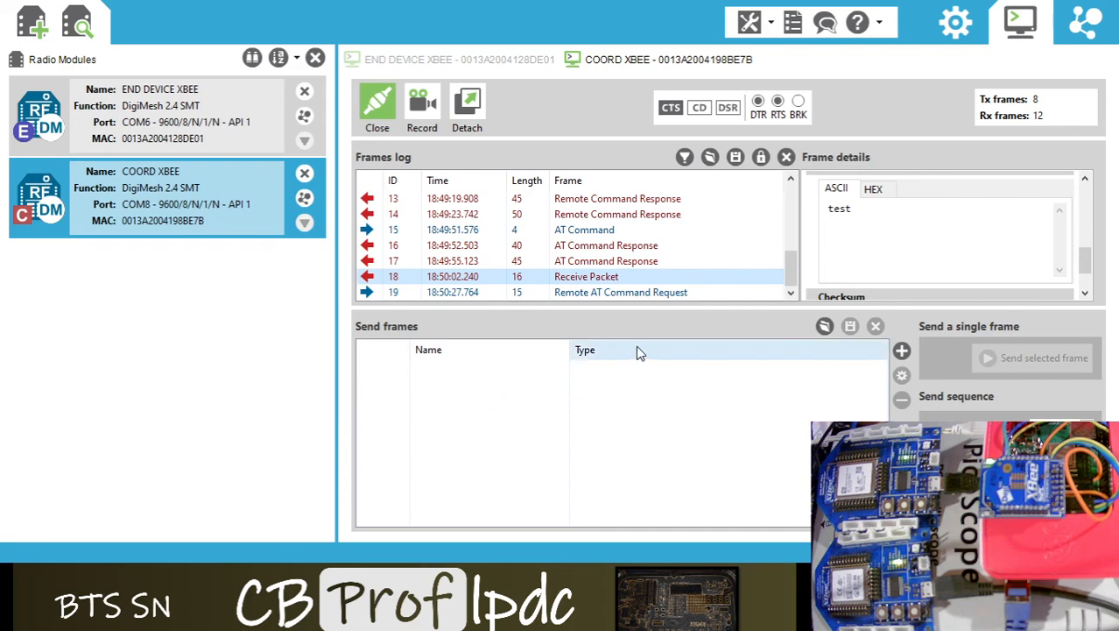
- Open the configuration of the remote node 0013A2004198DD40 from the COORD XBEE's network map
click(1084, 26)
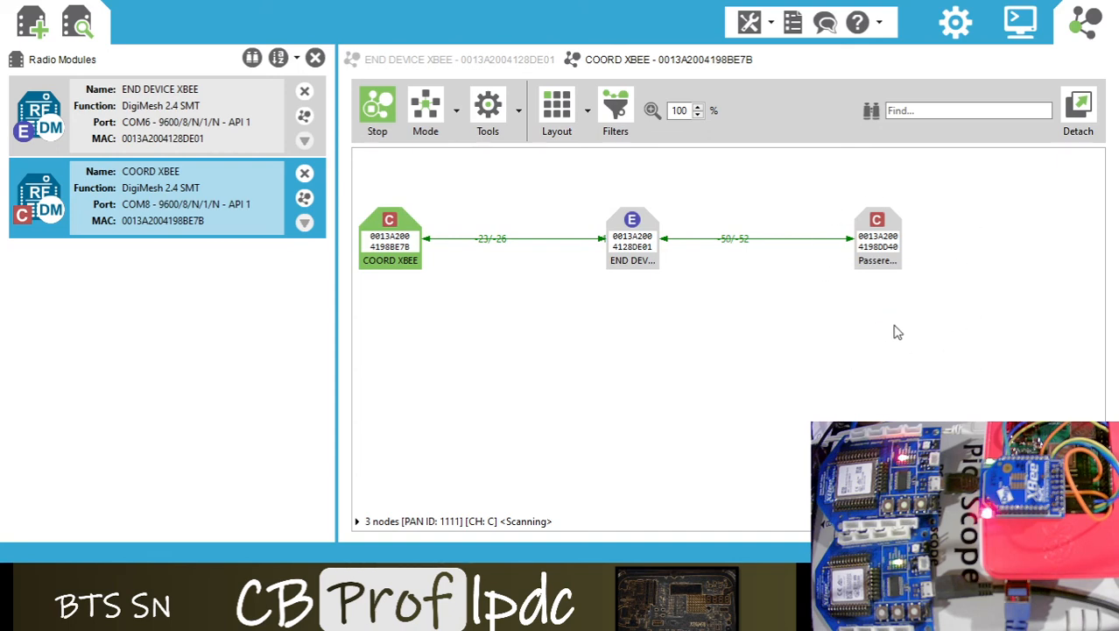
double_click(878, 256)
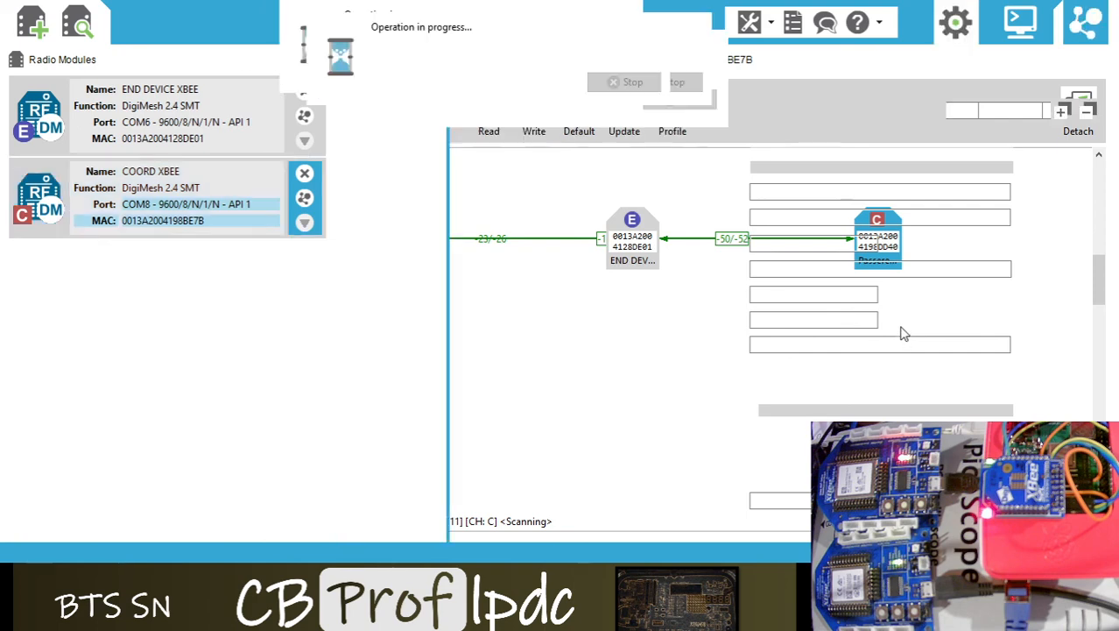